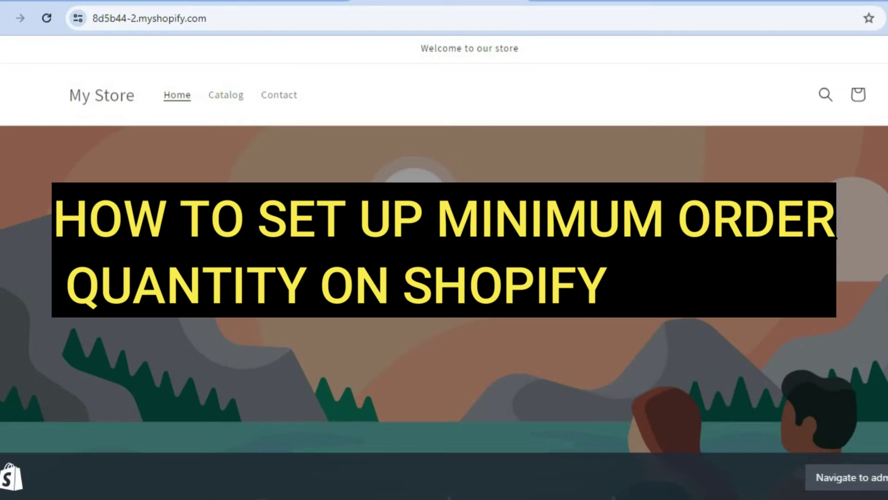
Open the 'this is a test' product page from the storefront homepage
scroll(445, 250, down, 10)
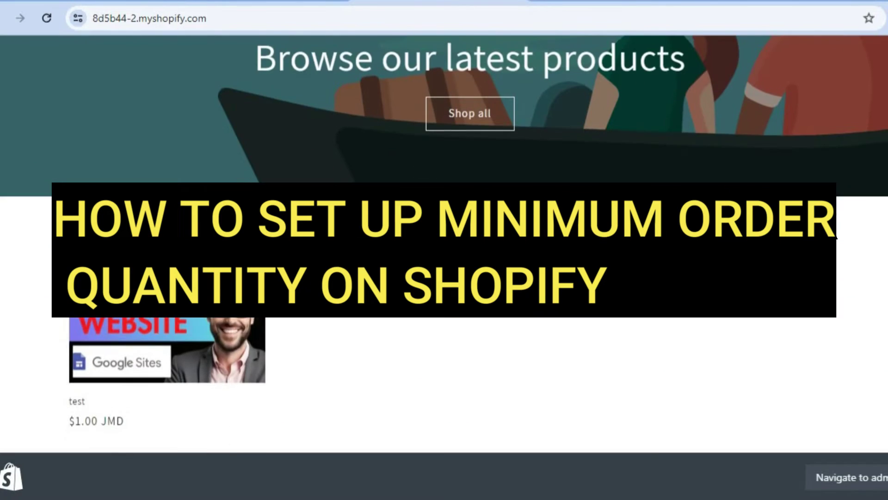
click(167, 343)
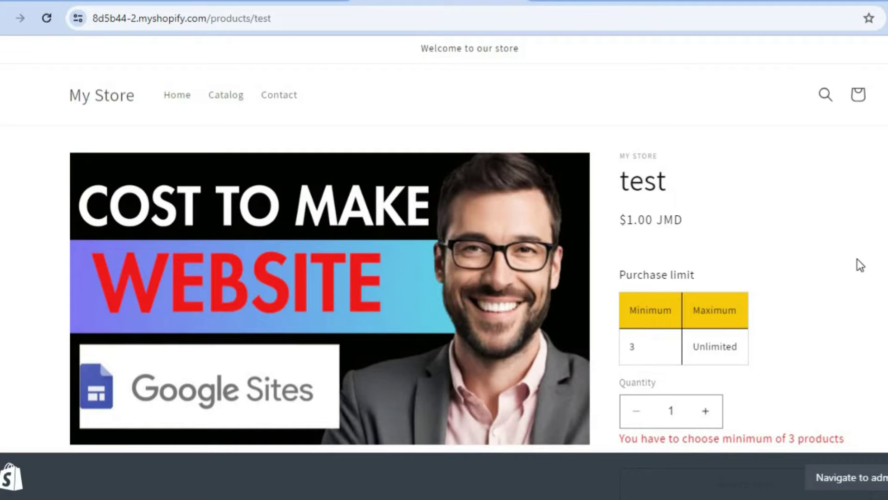
scroll(859, 264, down, 2)
scroll(745, 264, down, 1)
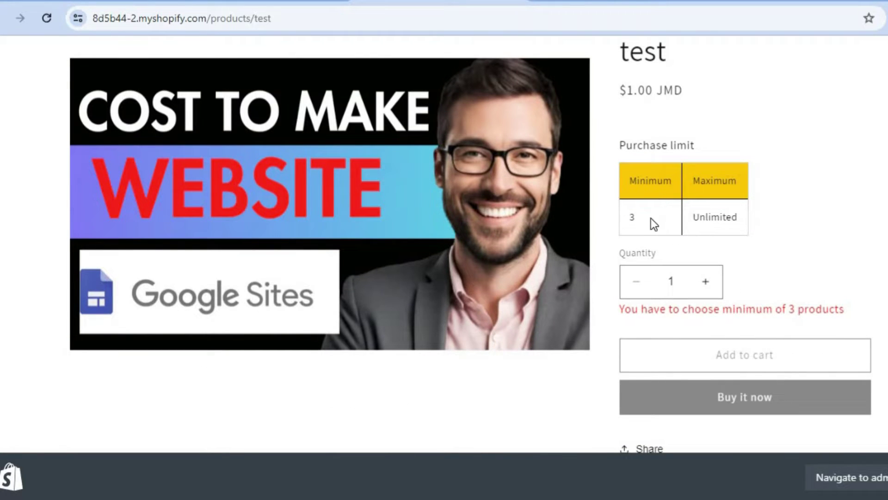
Add 3 units of the product to the cart and close the cart confirmation
click(706, 281)
click(706, 281)
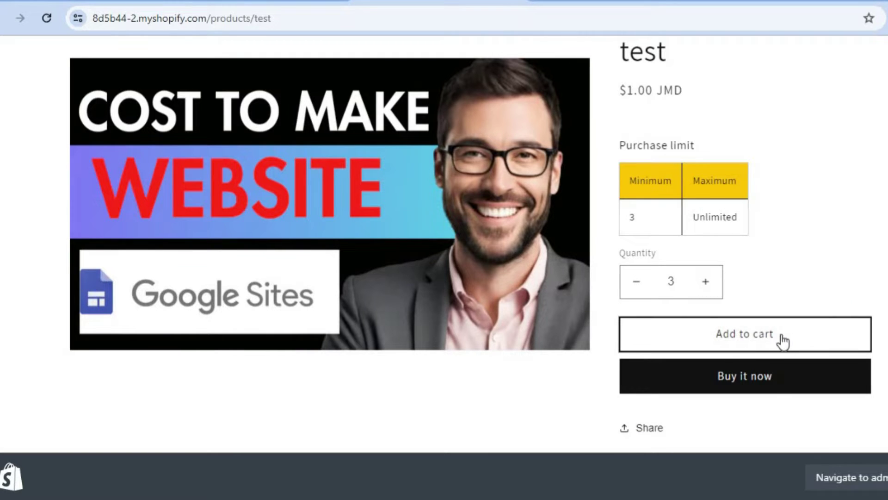
click(768, 341)
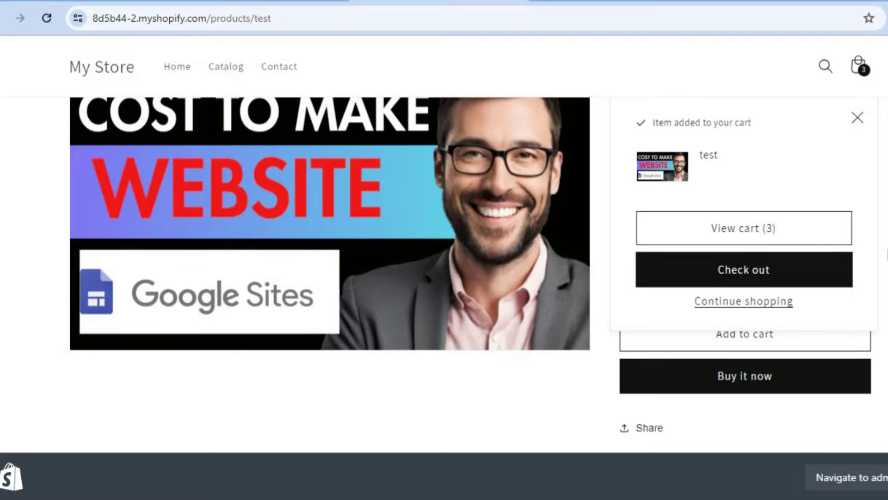
click(858, 119)
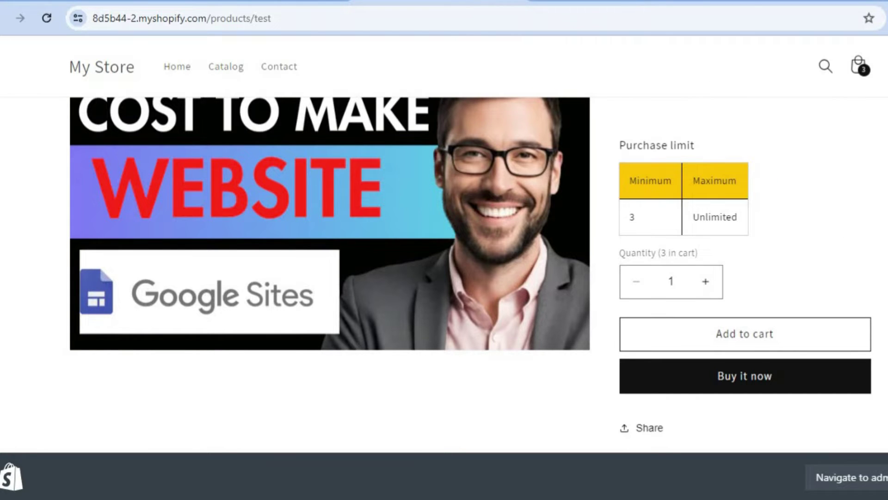
click(611, 2)
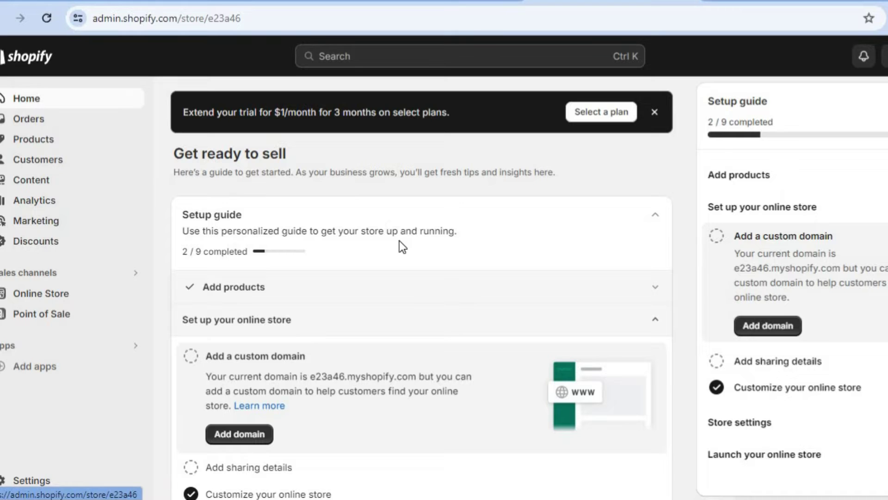
Go to Products in the admin and bring up the Add apps recommendations
click(70, 141)
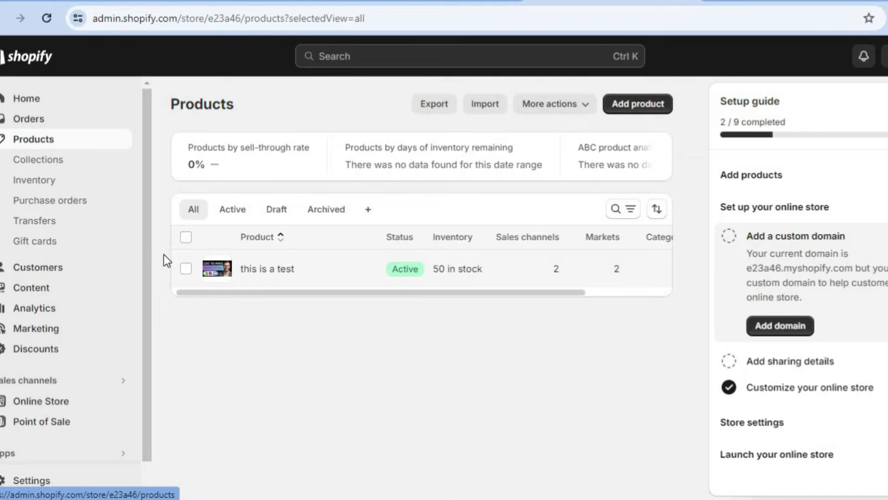
drag(146, 239, 142, 387)
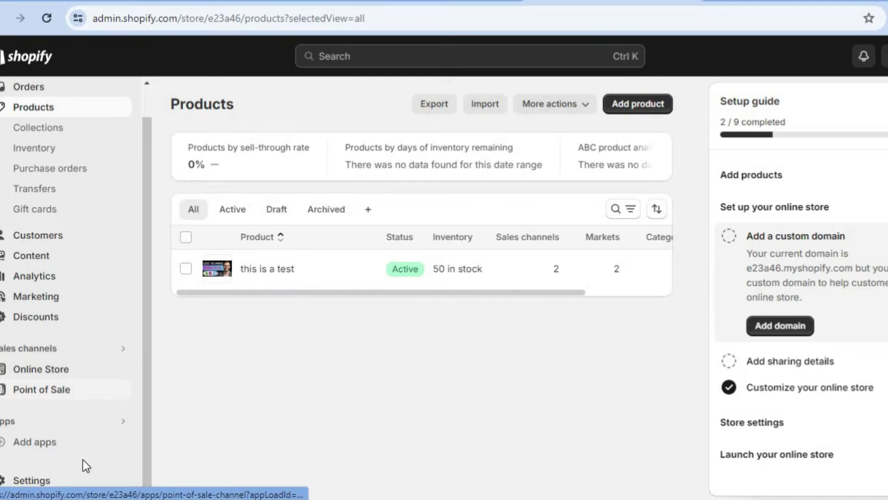
click(55, 441)
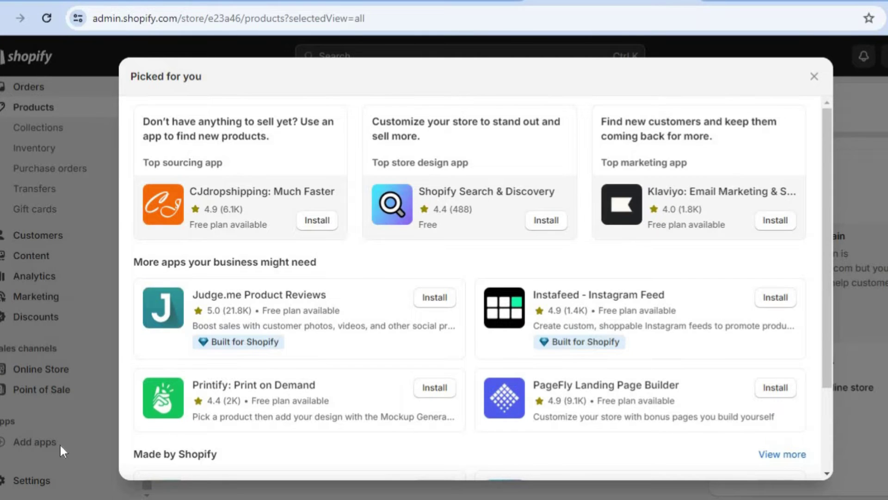
Scroll the Picked for you dialog and go to the Shopify App Store
drag(829, 334, 828, 442)
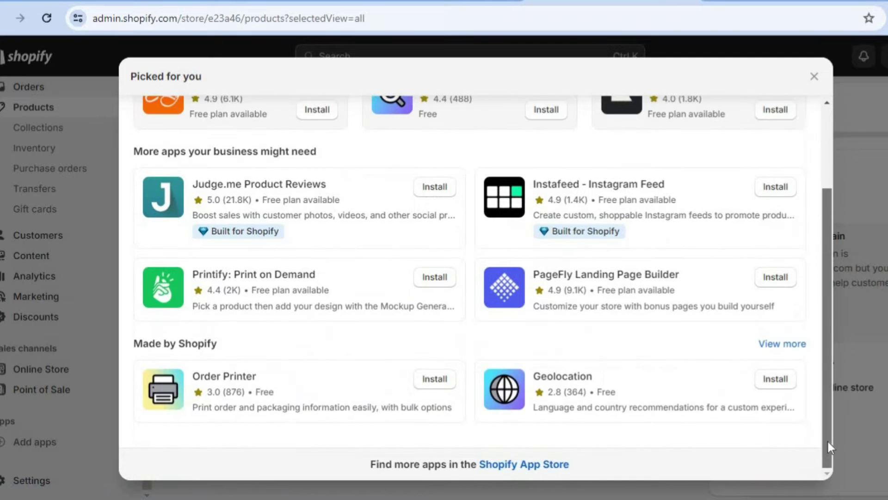
click(532, 464)
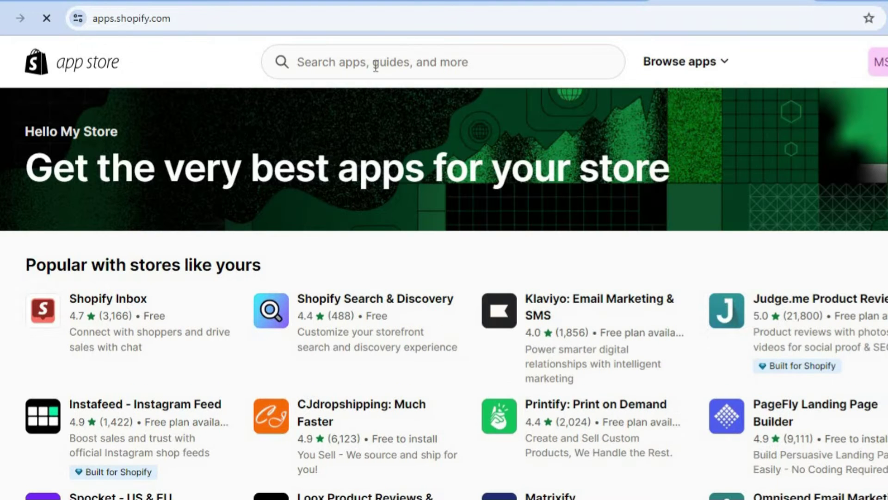
Search the App Store for 'orichi'
click(376, 66)
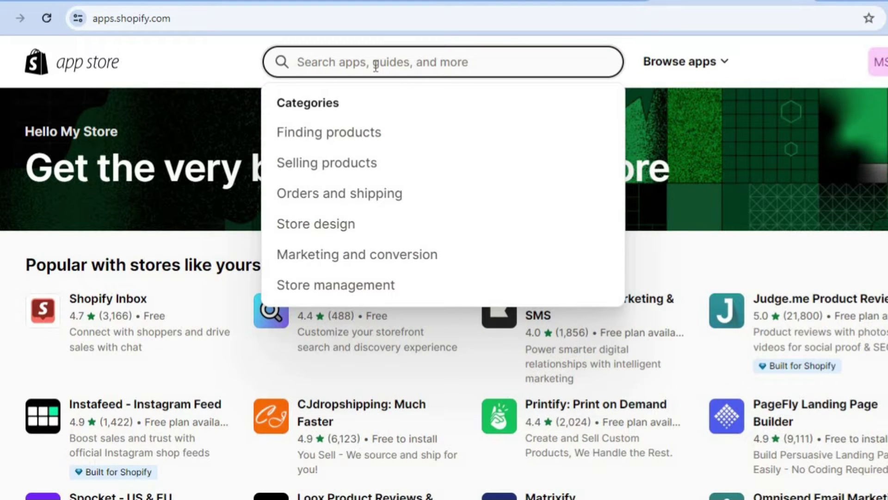
text(or)
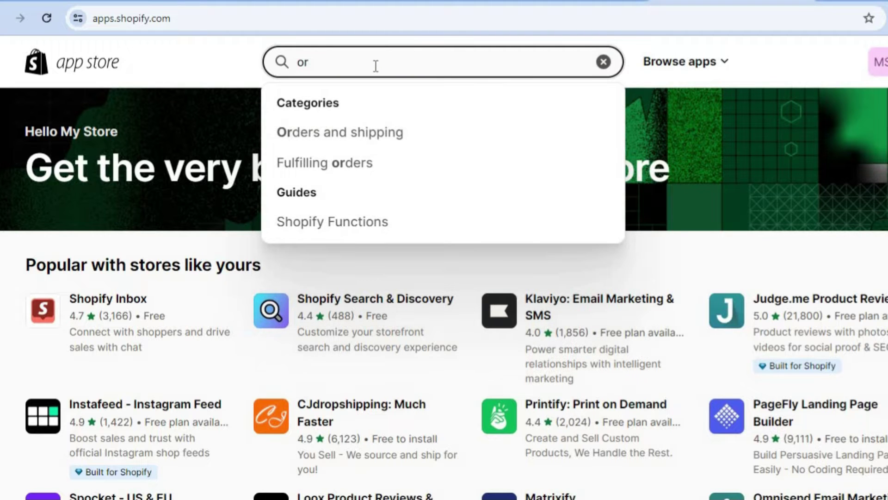
text(ichi)
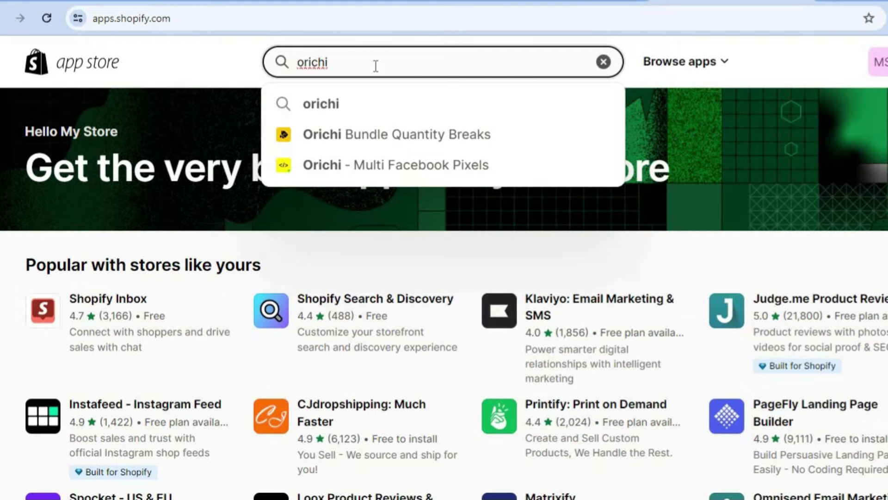
key(Return)
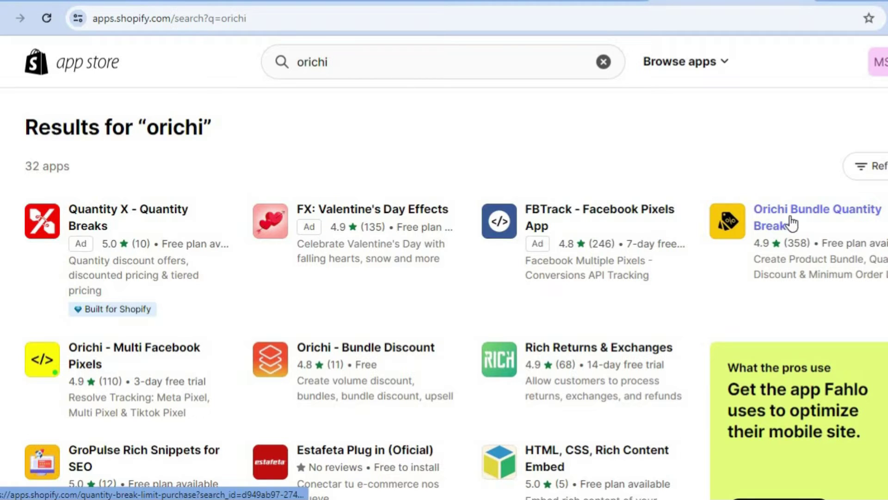
Open the Orichi Bundle Quantity Breaks listing, check its pricing, and start installing it
click(806, 225)
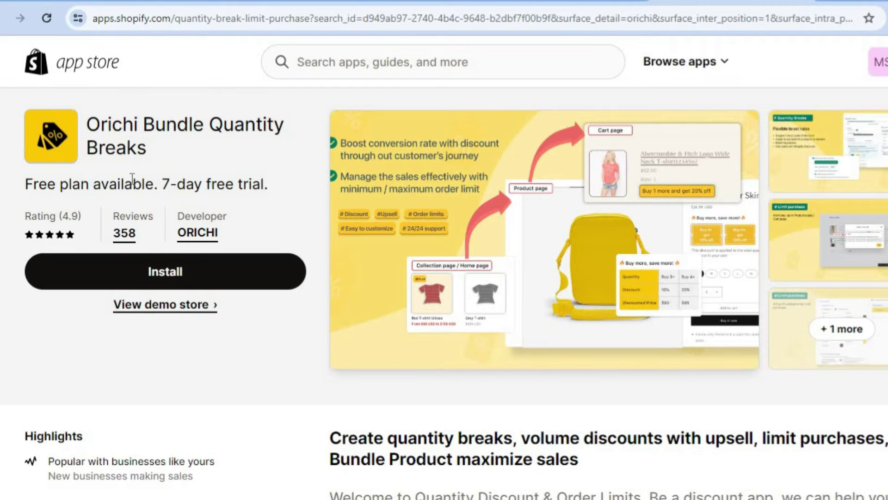
click(285, 272)
scroll(444, 292, down, 15)
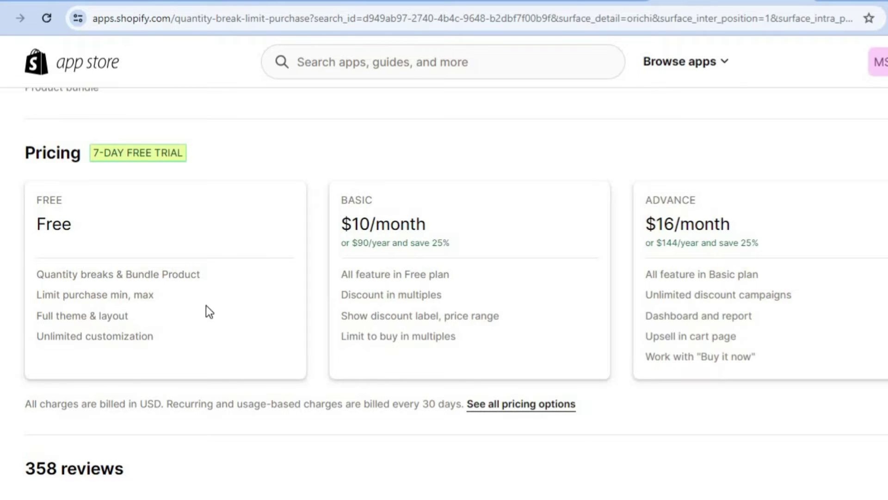
scroll(445, 292, up, 15)
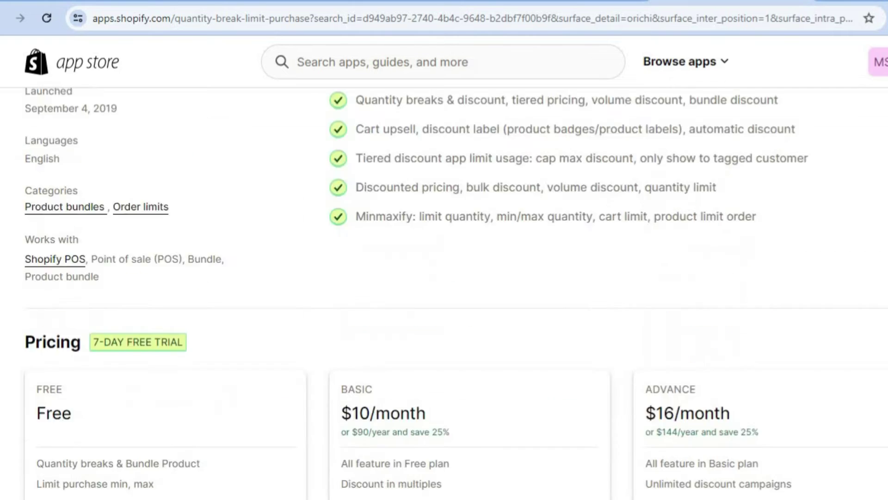
click(269, 290)
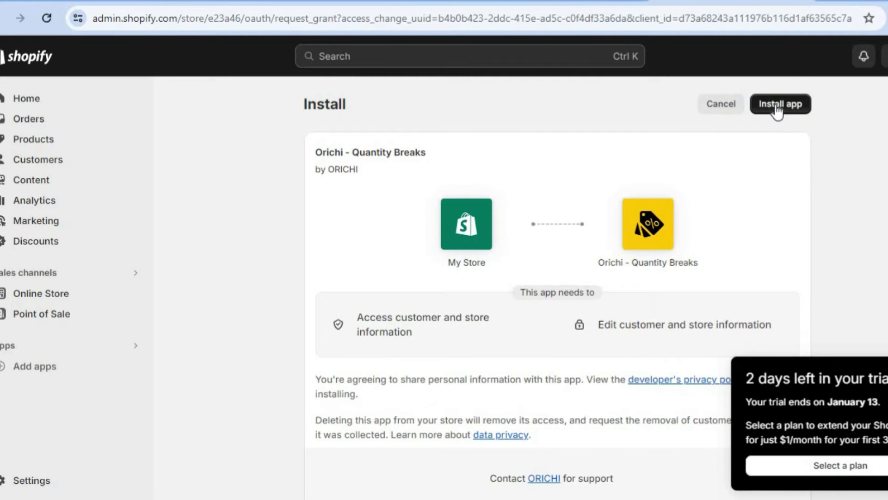
Approve the permissions to install Orichi - Quantity Breaks
click(776, 104)
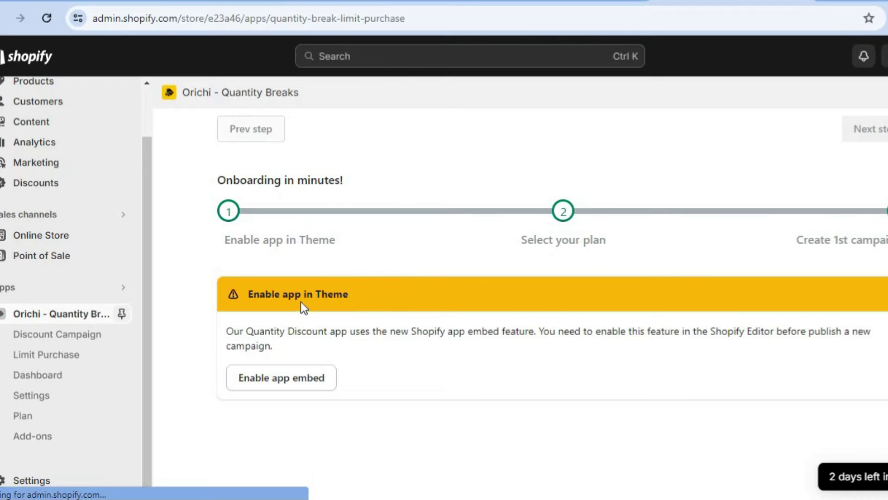
Turn on the Orichi Quantity Discount app embed in the Dawn theme and save with Ctrl+S
click(306, 377)
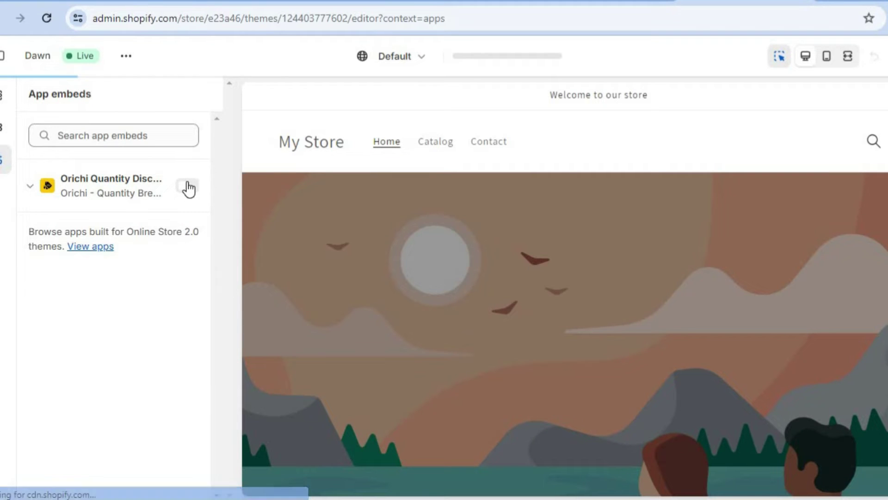
click(188, 186)
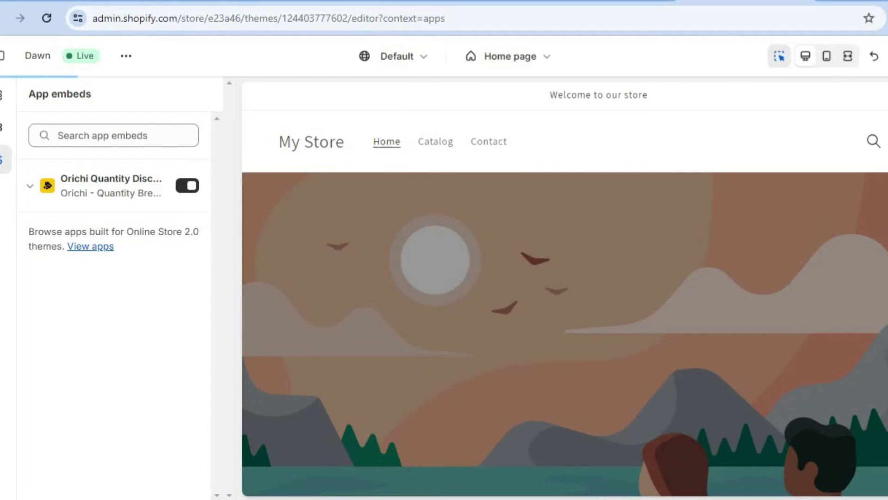
key(ctrl+s)
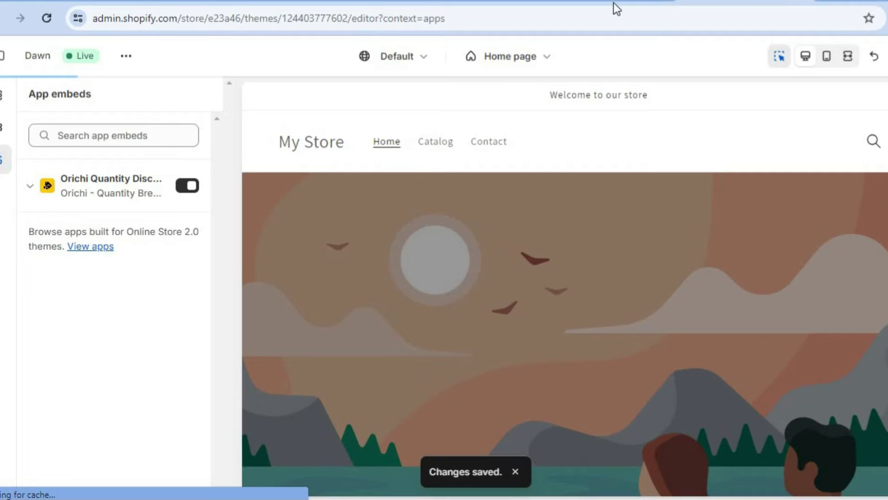
click(807, 1)
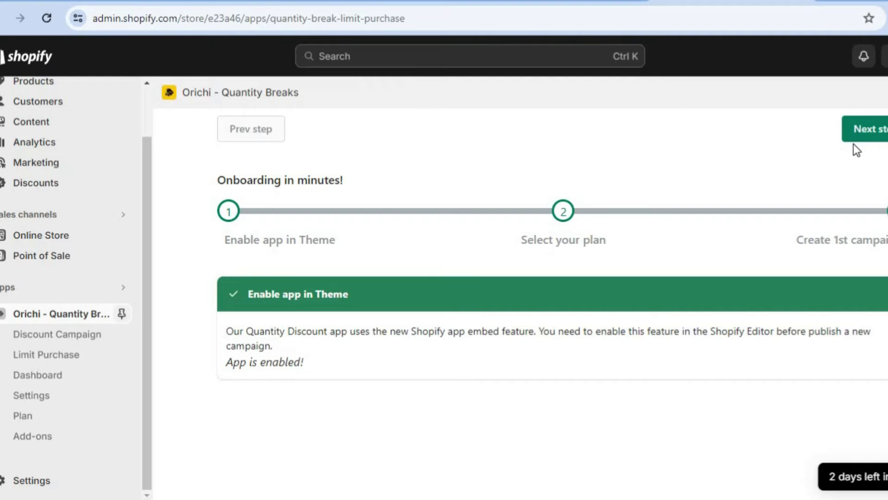
Advance onboarding past Enable app in Theme and Select your plan to campaign creation
click(869, 132)
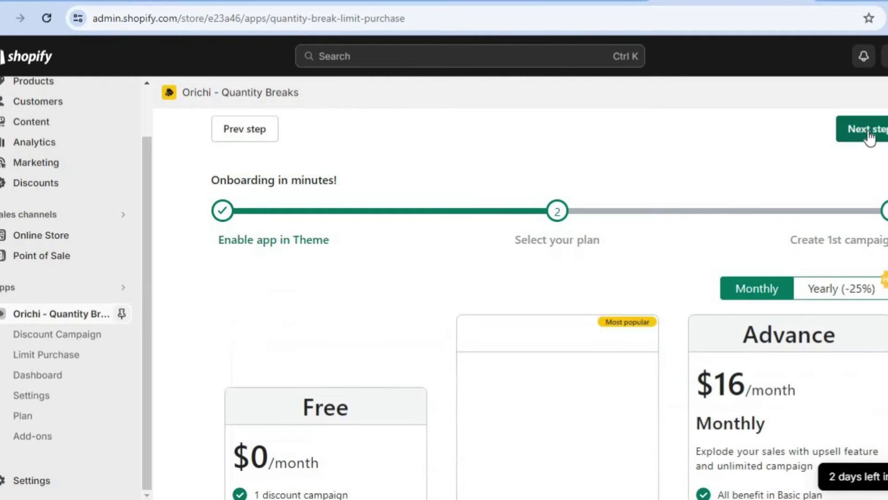
scroll(550, 324, down, 5)
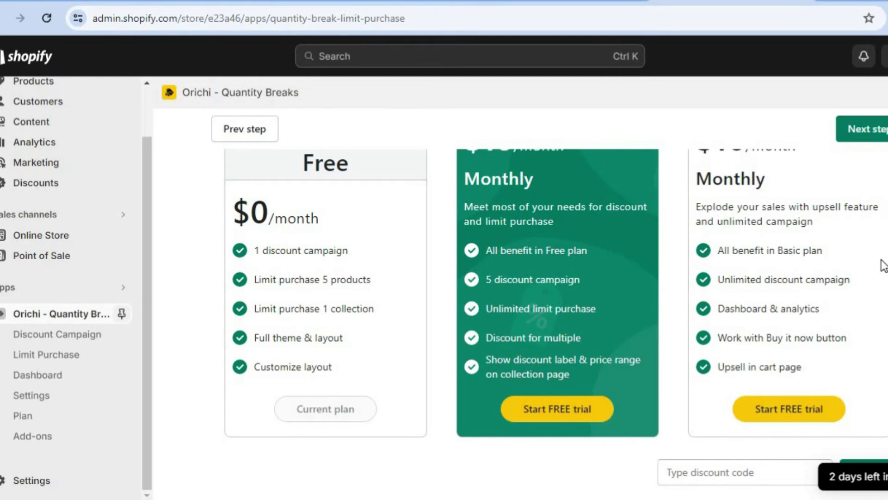
click(879, 134)
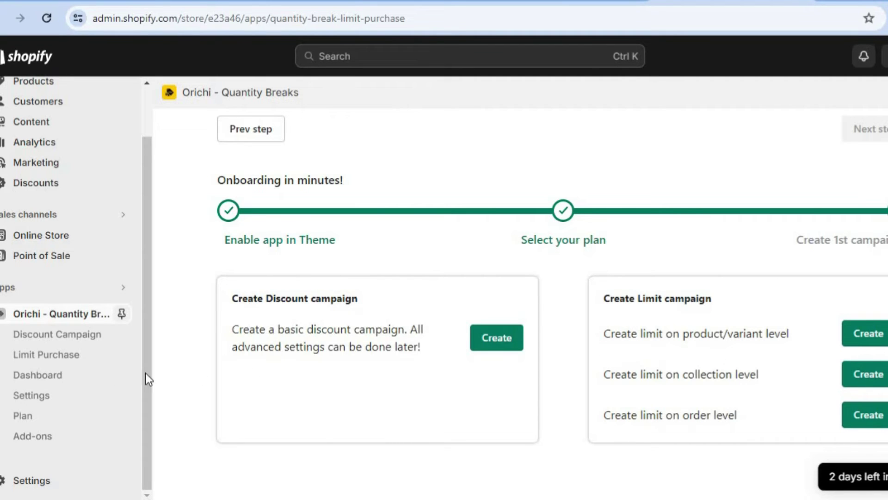
click(62, 356)
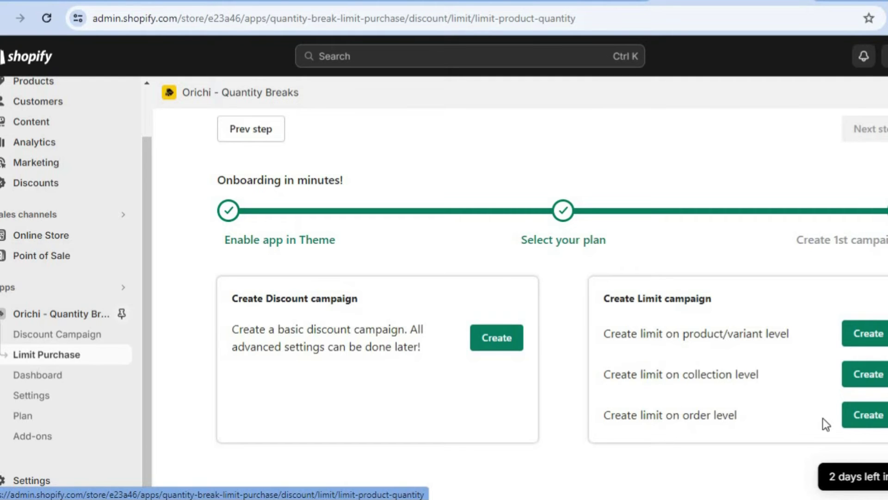
Start creating an order-level purchase limit campaign
click(865, 416)
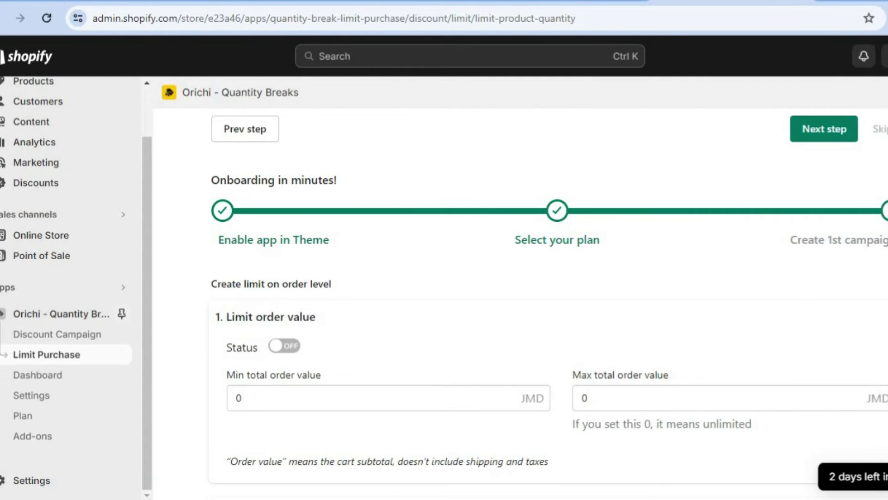
scroll(549, 319, down, 6)
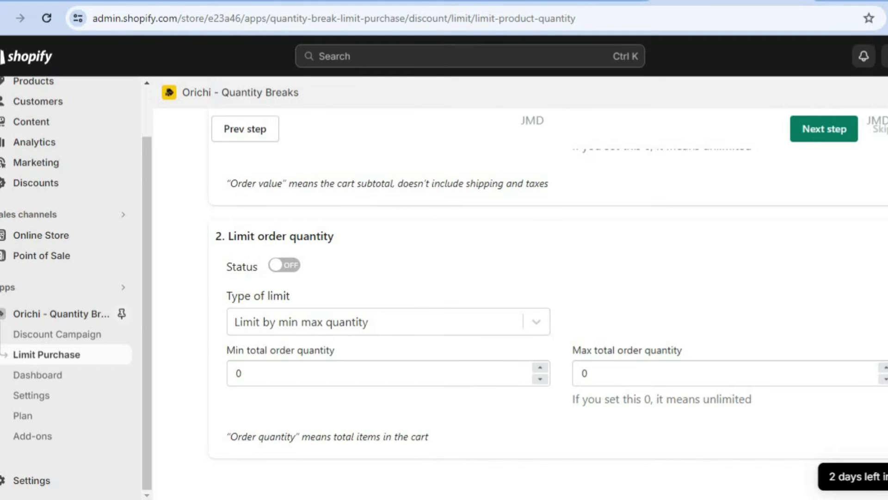
scroll(463, 324, up, 5)
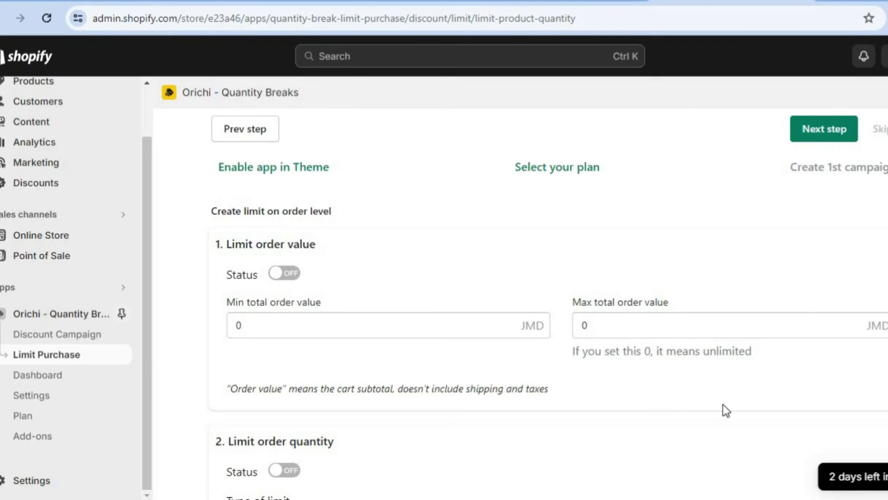
scroll(521, 301, down, 4)
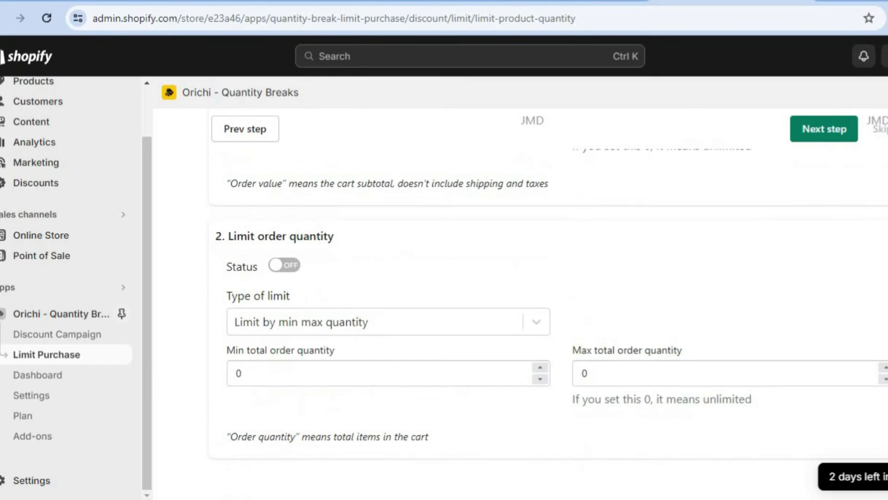
Set Min total order quantity to 5 and save the limit to finish onboarding
click(486, 377)
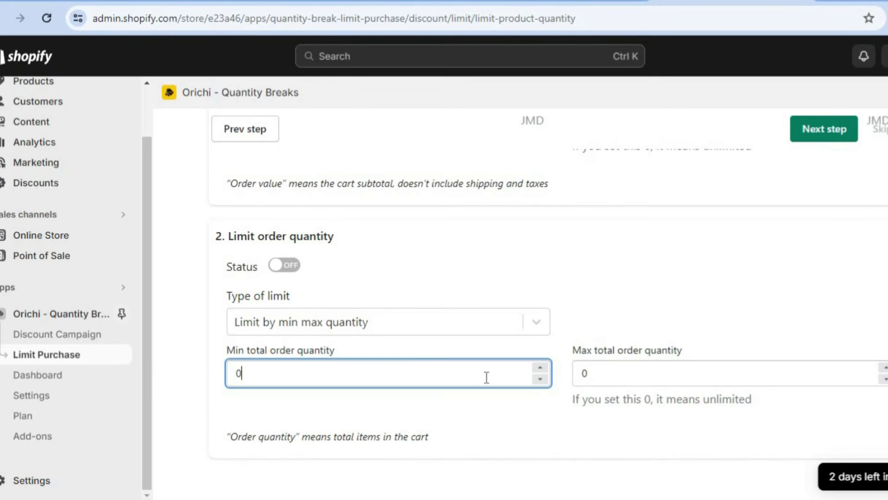
drag(279, 375, 203, 371)
text(5)
click(582, 426)
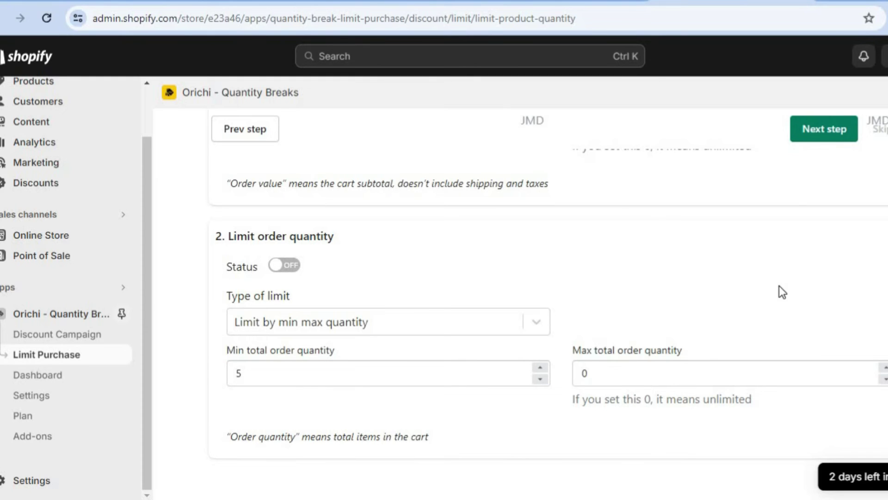
click(818, 132)
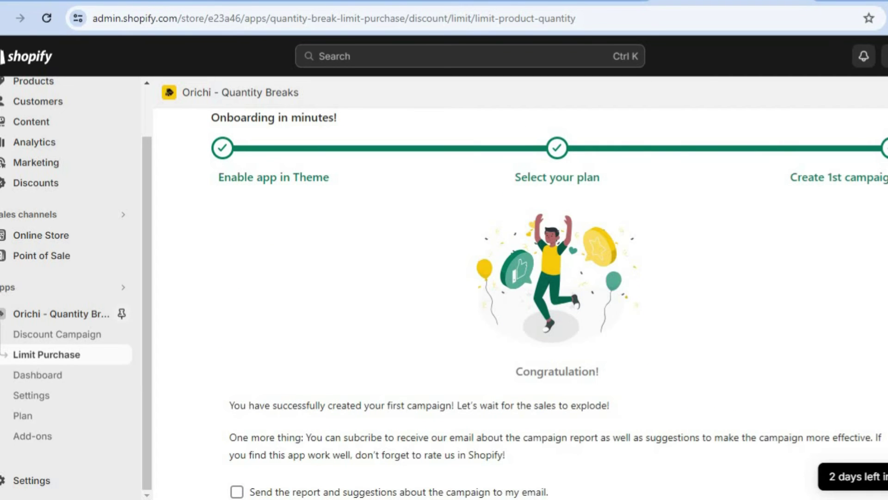
Go to Manage campaign to view the empty Limit product list
scroll(549, 303, down, 2)
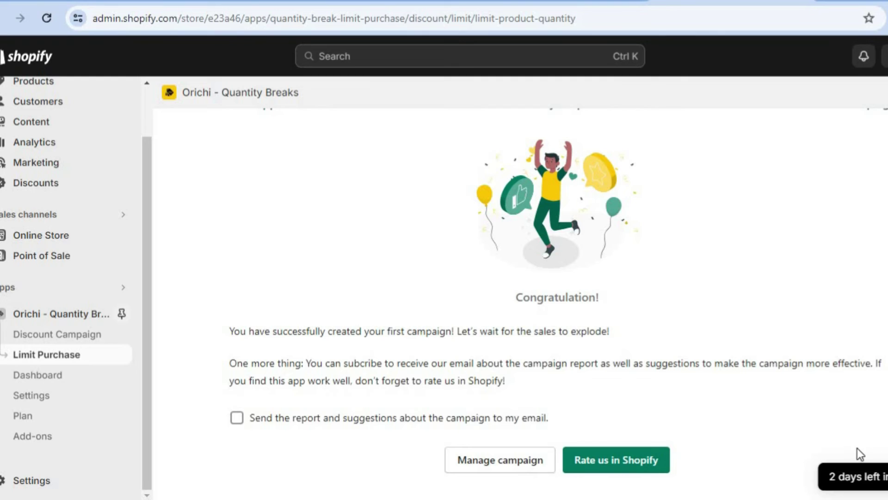
click(531, 459)
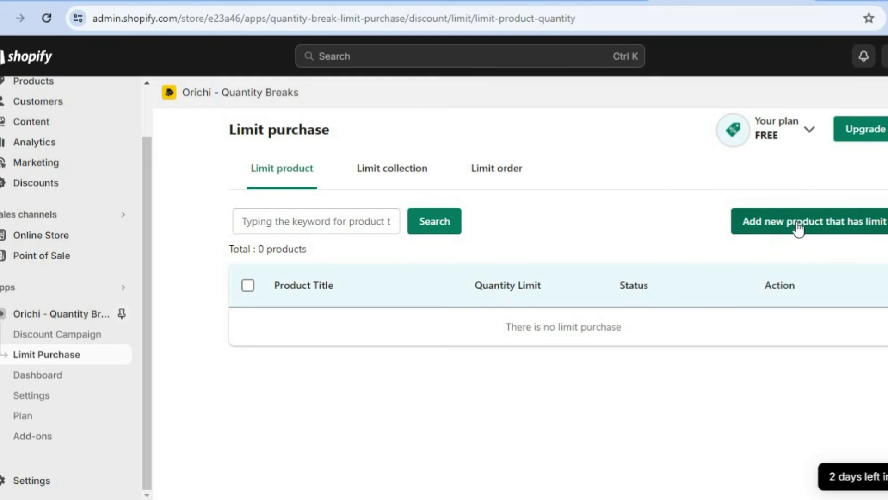
Start a new product purchase limit and add the product 'this is a test' to it
click(826, 222)
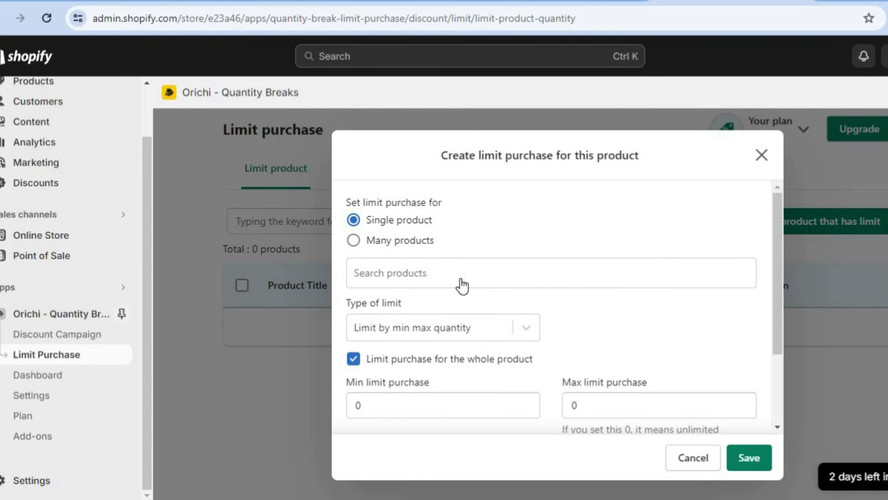
click(462, 286)
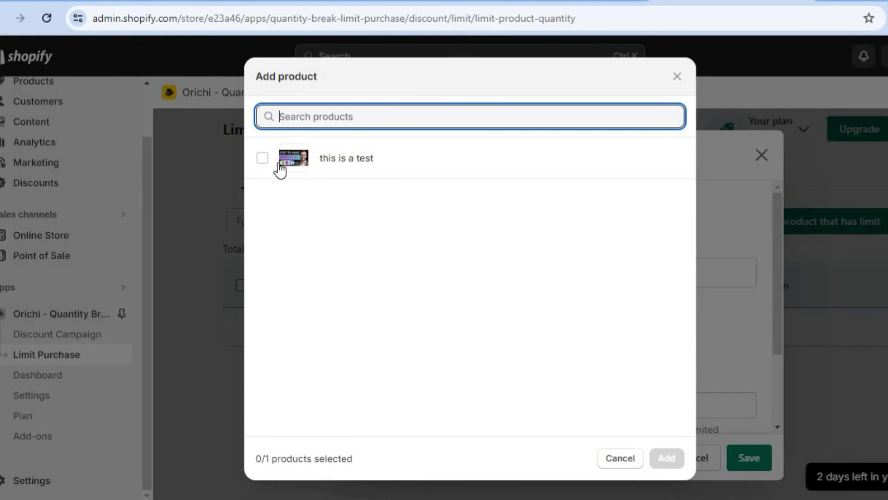
click(280, 169)
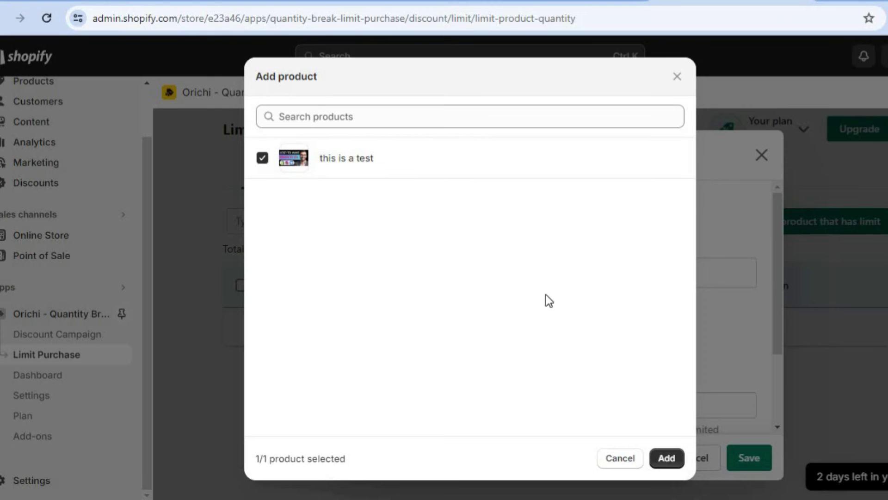
click(667, 458)
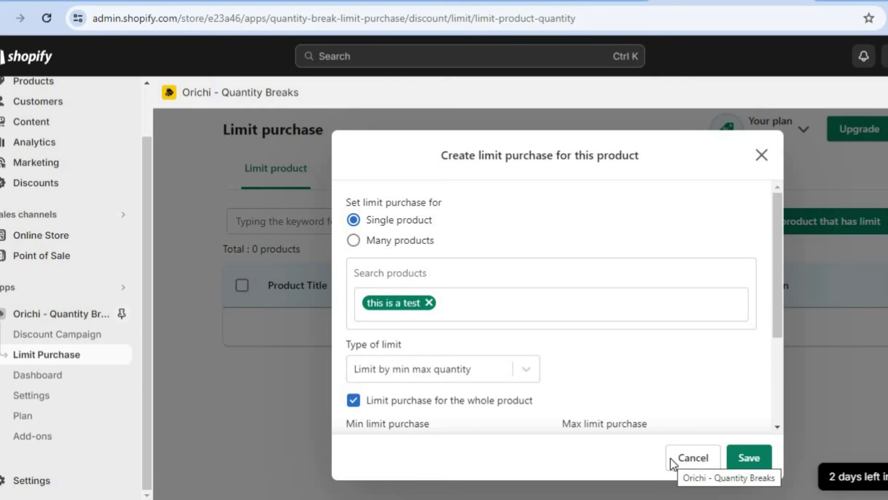
Set the minimum limit purchase to 5
drag(781, 297, 761, 373)
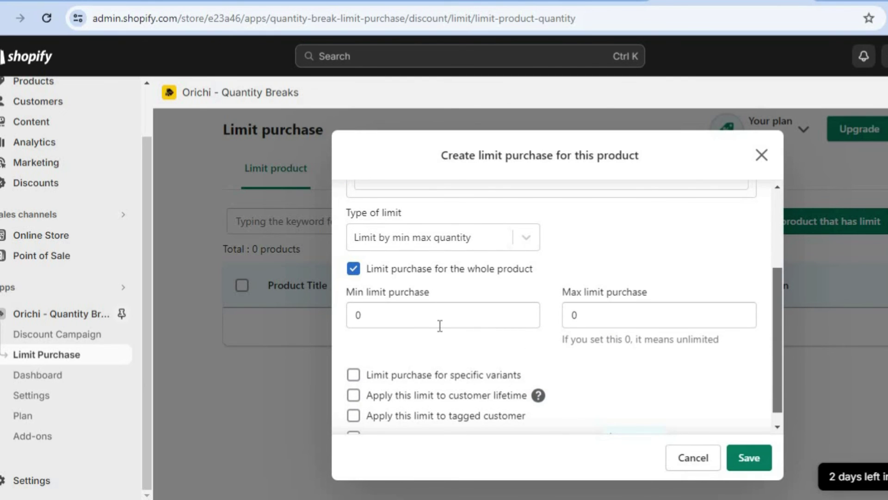
drag(440, 325, 328, 321)
text(5)
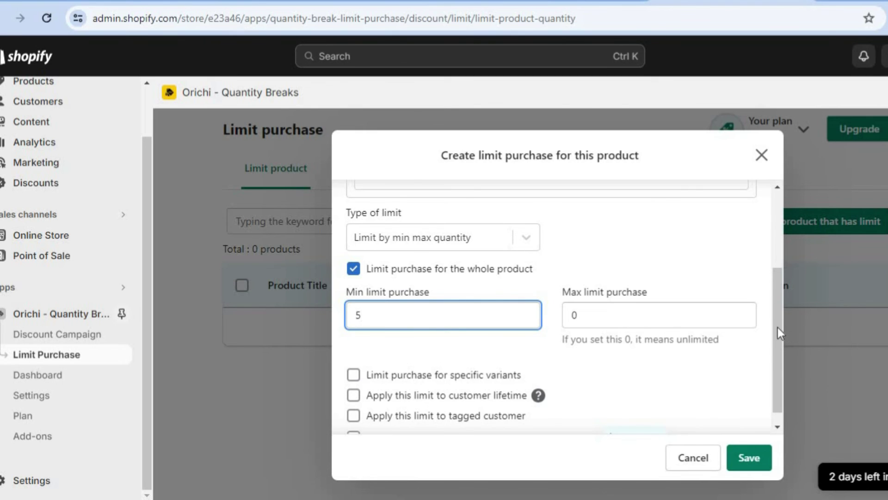
drag(778, 327, 779, 415)
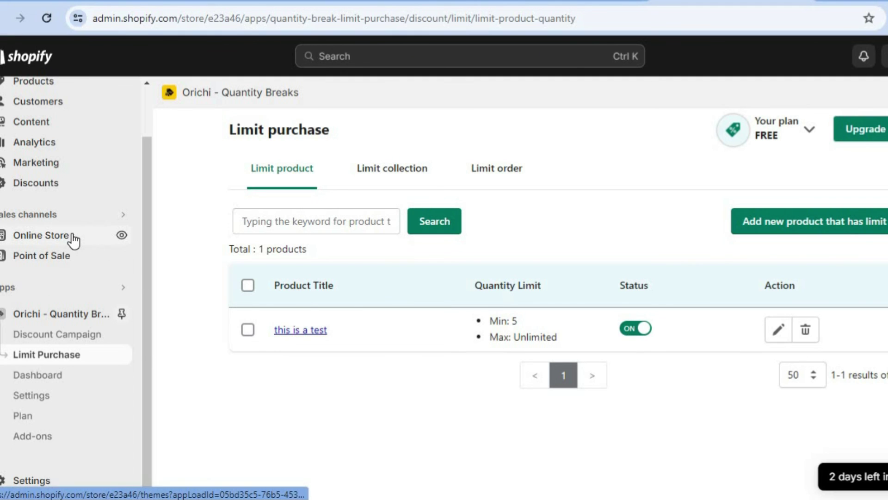
Preview the online store and open the 'this is a test' product page from Featured products
click(122, 236)
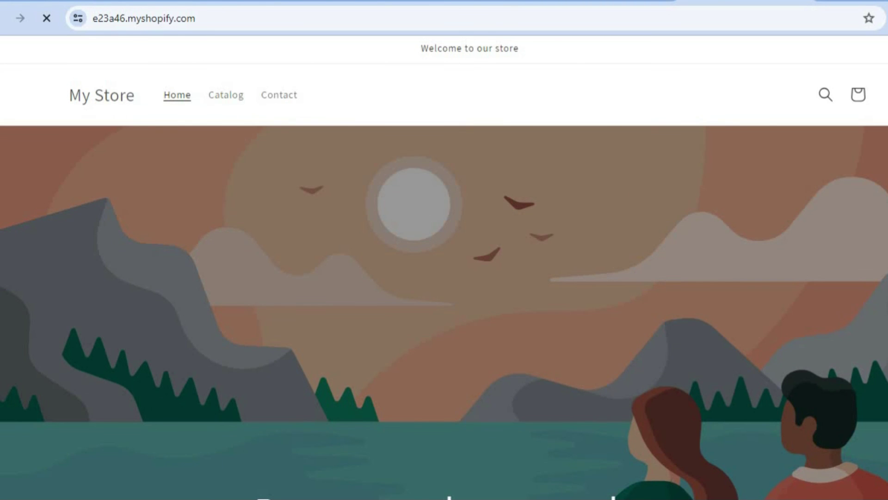
scroll(183, 342, down, 10)
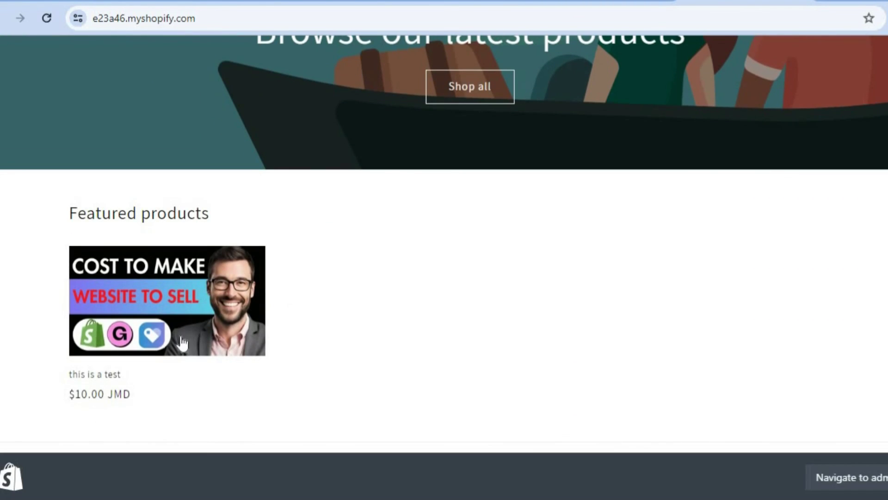
click(182, 342)
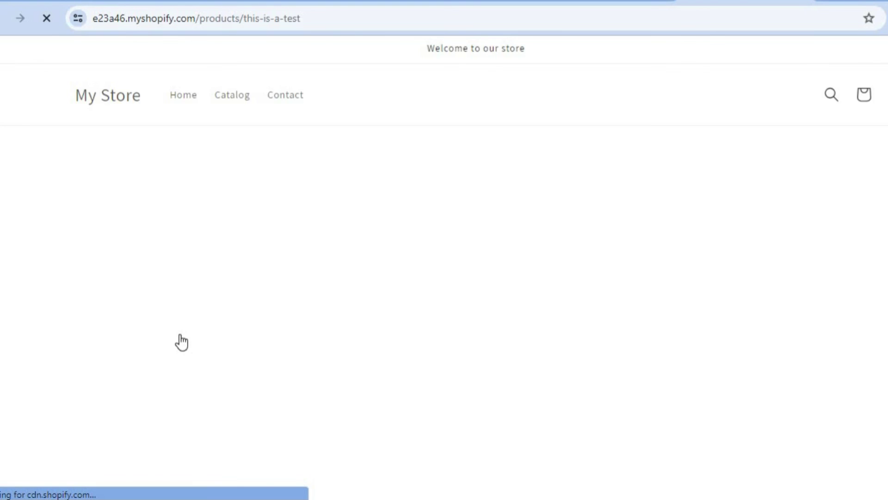